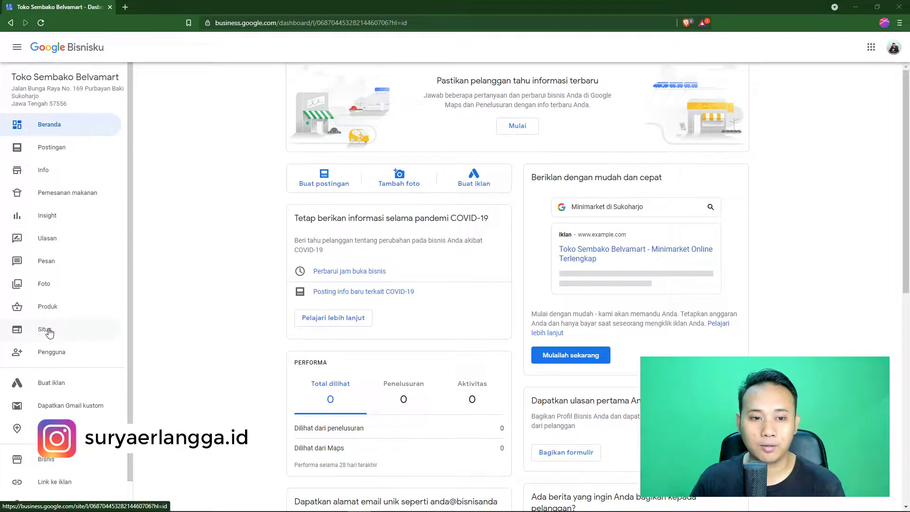
Step: Open the website editor for Toko Sembako Belvamart and go through its welcome introduction and tips
{"action": "left_click", "coordinate": [48, 332]}
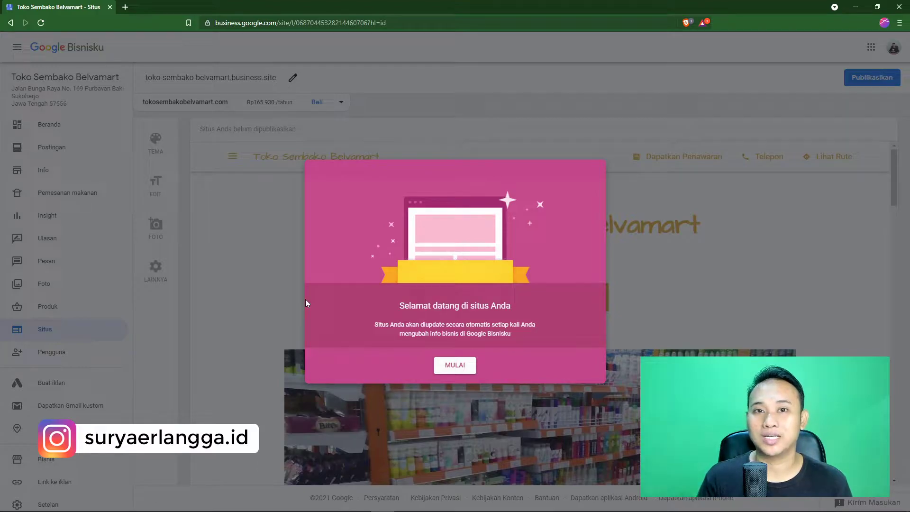
{"action": "left_click", "coordinate": [454, 365]}
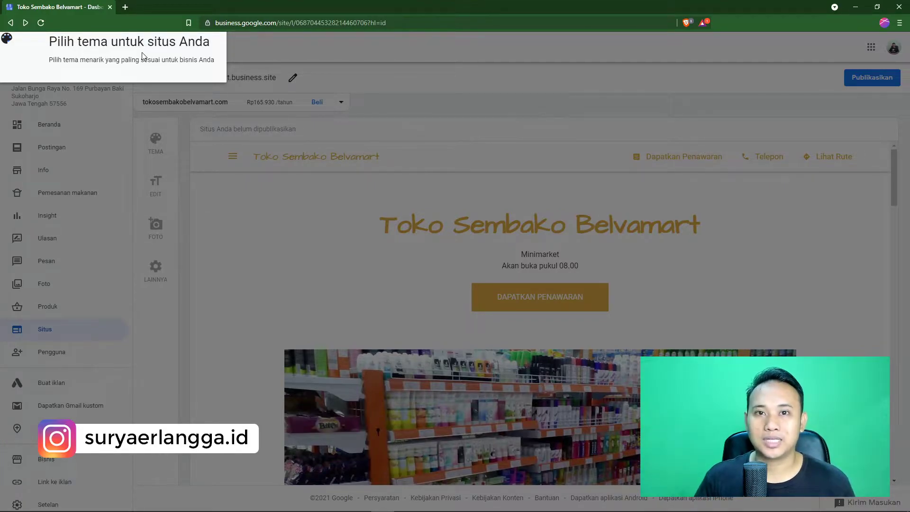
{"action": "left_click", "coordinate": [271, 218]}
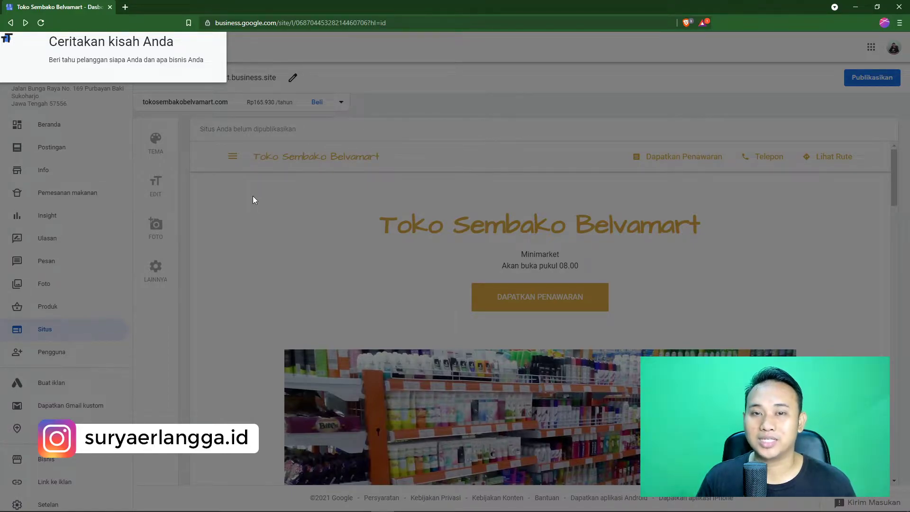
{"action": "left_click", "coordinate": [253, 196]}
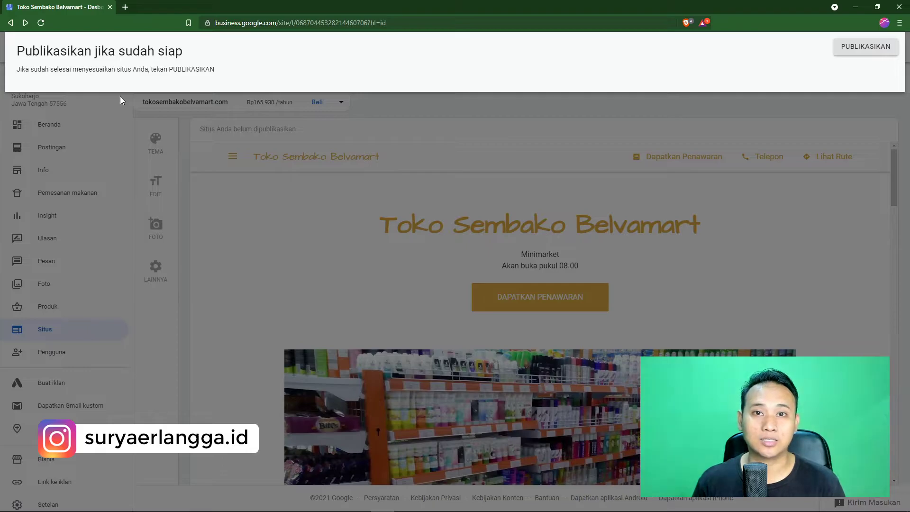
{"action": "left_click", "coordinate": [426, 120]}
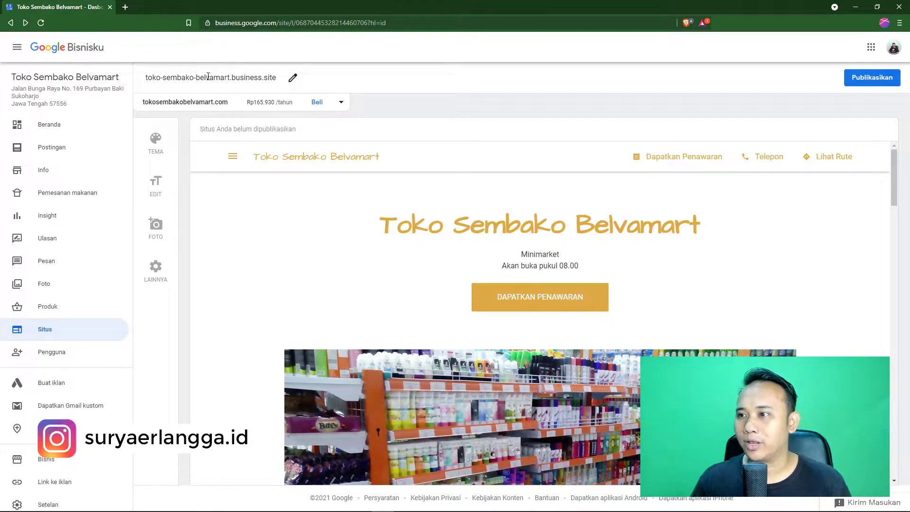
Step: Change the free site address to belvamart.business.site and view the list of suggested paid domains
{"action": "left_click", "coordinate": [292, 78]}
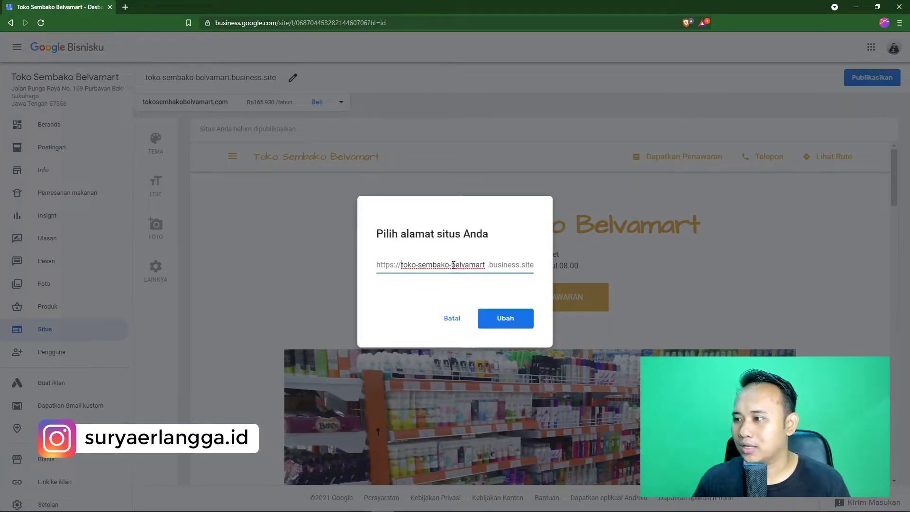
{"action": "left_click_drag", "start_coordinate": [451, 265], "coordinate": [386, 279]}
{"action": "key", "text": "BackSpace"}
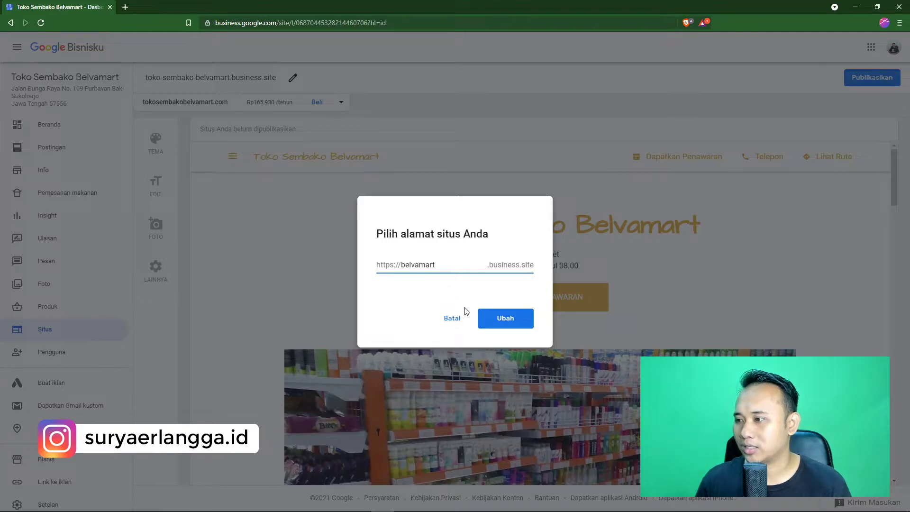
{"action": "left_click", "coordinate": [494, 320]}
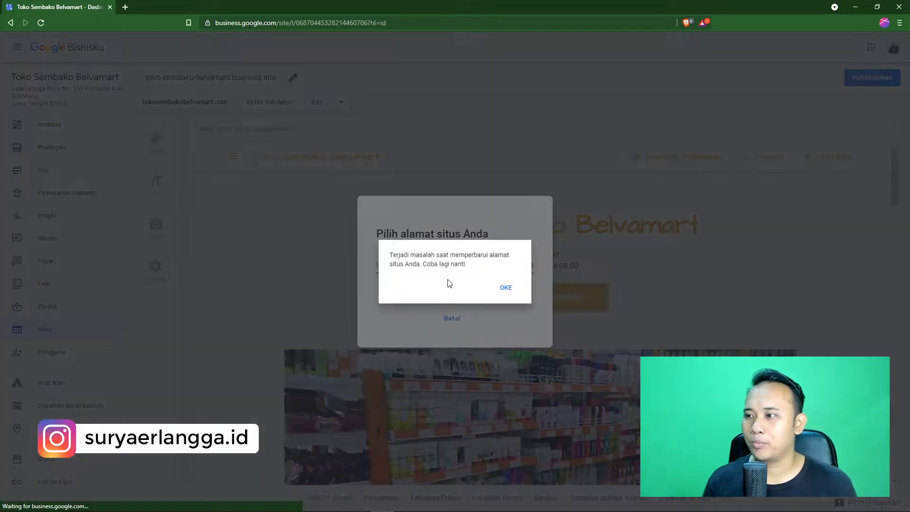
{"action": "left_click", "coordinate": [508, 287]}
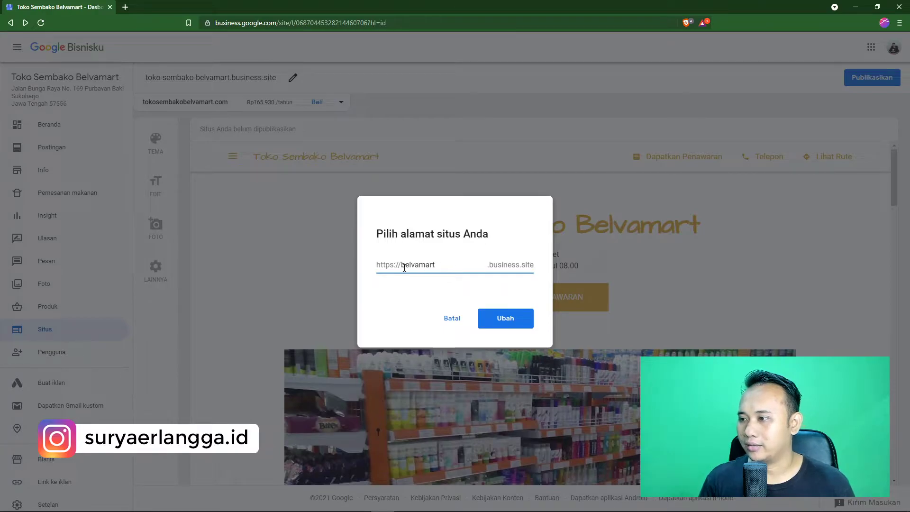
{"action": "left_click", "coordinate": [506, 324]}
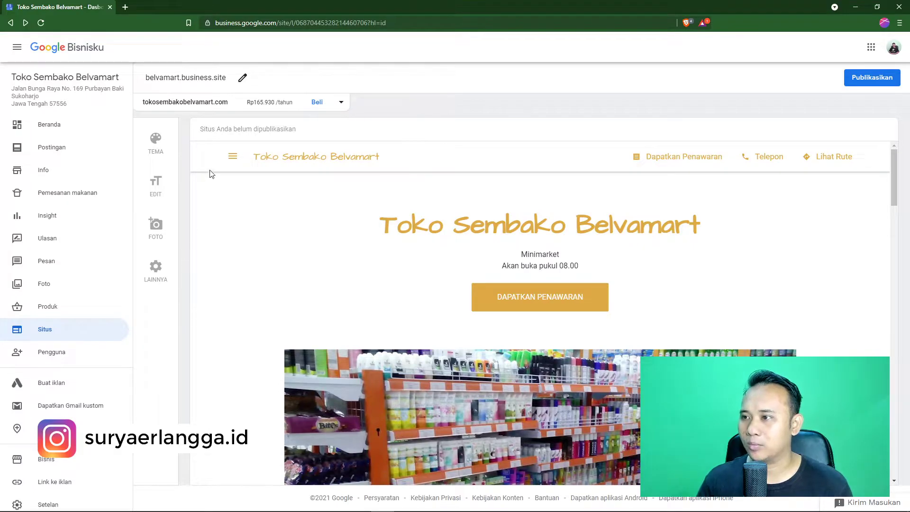
{"action": "left_click", "coordinate": [342, 102]}
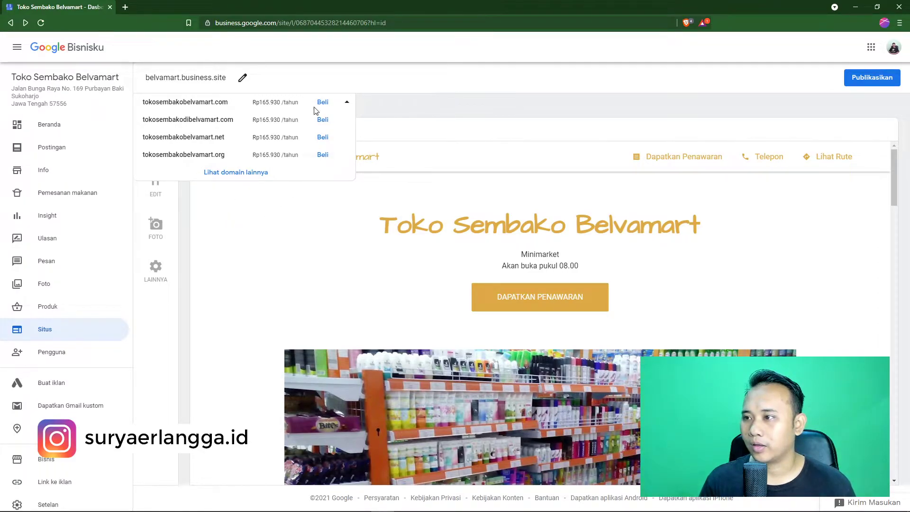
{"action": "left_click", "coordinate": [347, 102]}
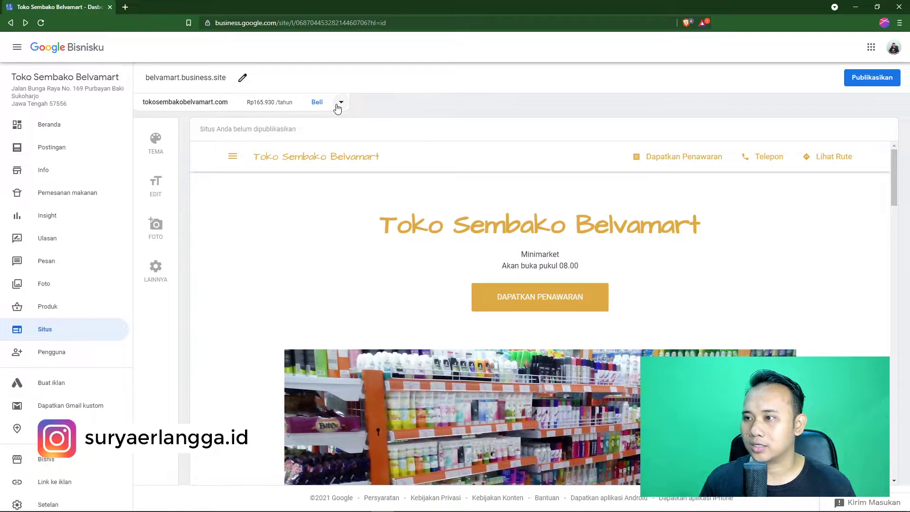
Step: Open the theme choices and examine every section of the site preview in the Luxe theme, from header to contact details
{"action": "left_click", "coordinate": [158, 142]}
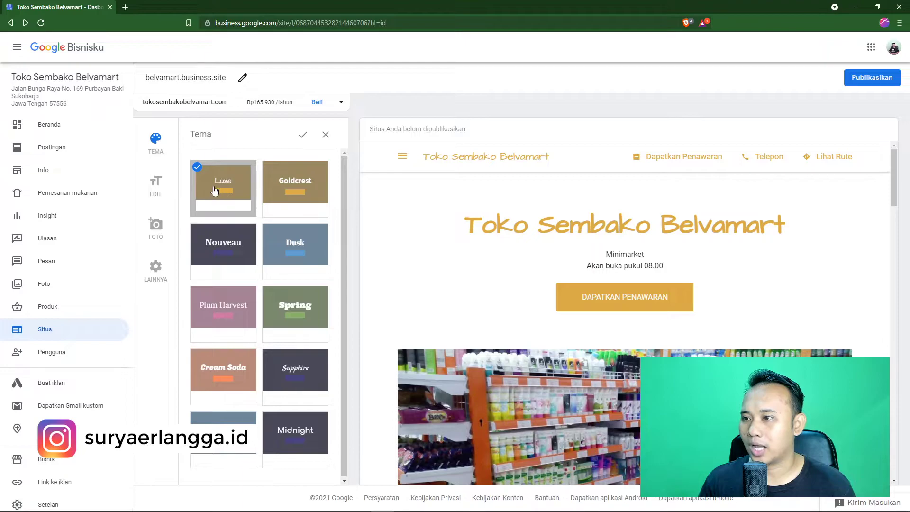
{"action": "scroll", "coordinate": [482, 261], "scroll_direction": "down", "scroll_amount": 2}
{"action": "scroll", "coordinate": [483, 261], "scroll_direction": "down", "scroll_amount": 8}
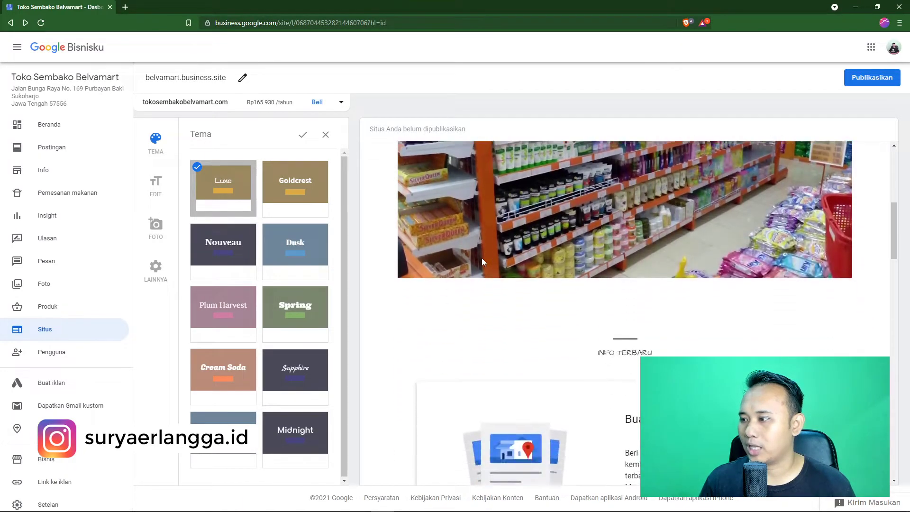
{"action": "scroll", "coordinate": [483, 259], "scroll_direction": "down", "scroll_amount": 15}
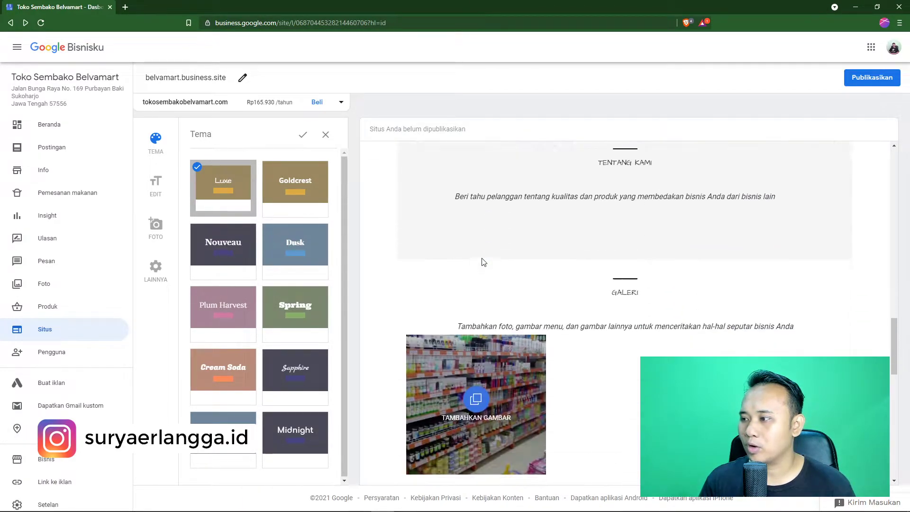
{"action": "scroll", "coordinate": [482, 258], "scroll_direction": "down", "scroll_amount": 5}
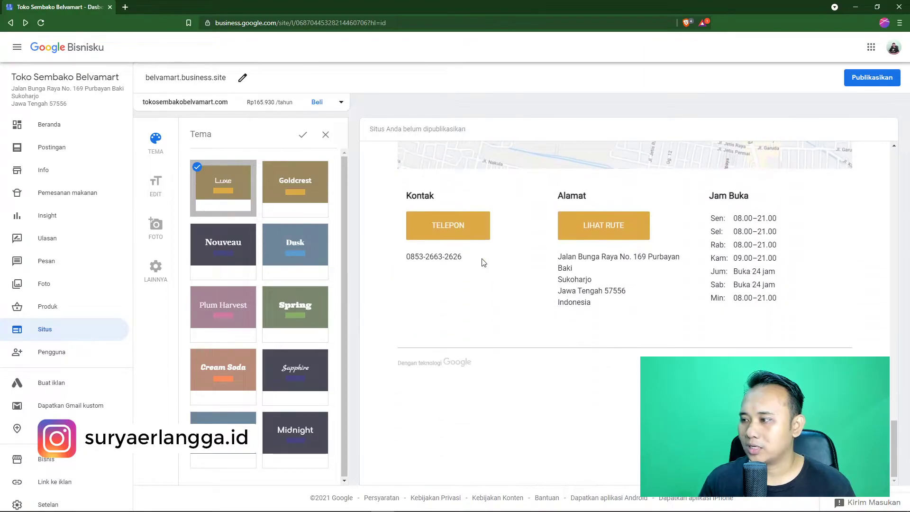
{"action": "scroll", "coordinate": [483, 261], "scroll_direction": "up", "scroll_amount": 12}
{"action": "scroll", "coordinate": [482, 260], "scroll_direction": "up", "scroll_amount": 6}
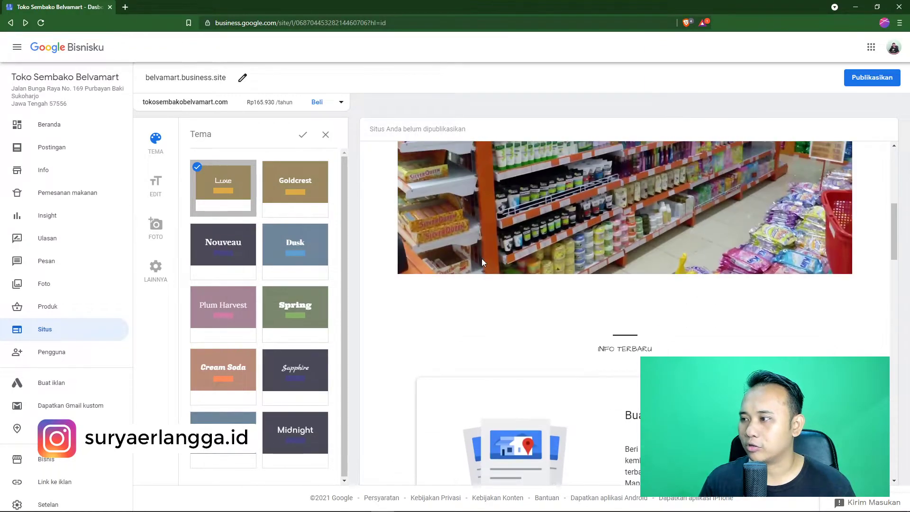
{"action": "scroll", "coordinate": [482, 260], "scroll_direction": "down", "scroll_amount": 4}
{"action": "scroll", "coordinate": [591, 391], "scroll_direction": "up", "scroll_amount": 8}
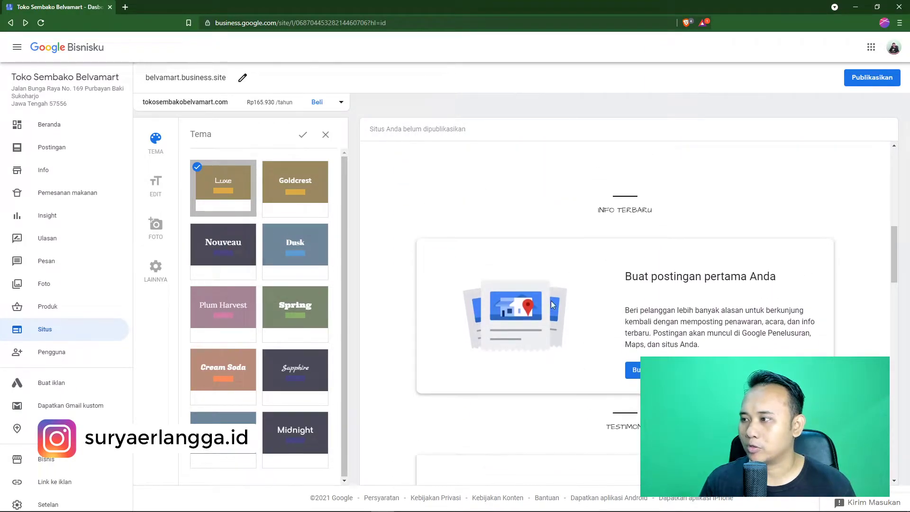
{"action": "scroll", "coordinate": [545, 328], "scroll_direction": "up", "scroll_amount": 5}
{"action": "scroll", "coordinate": [539, 284], "scroll_direction": "down", "scroll_amount": 3}
{"action": "scroll", "coordinate": [539, 284], "scroll_direction": "up", "scroll_amount": 3}
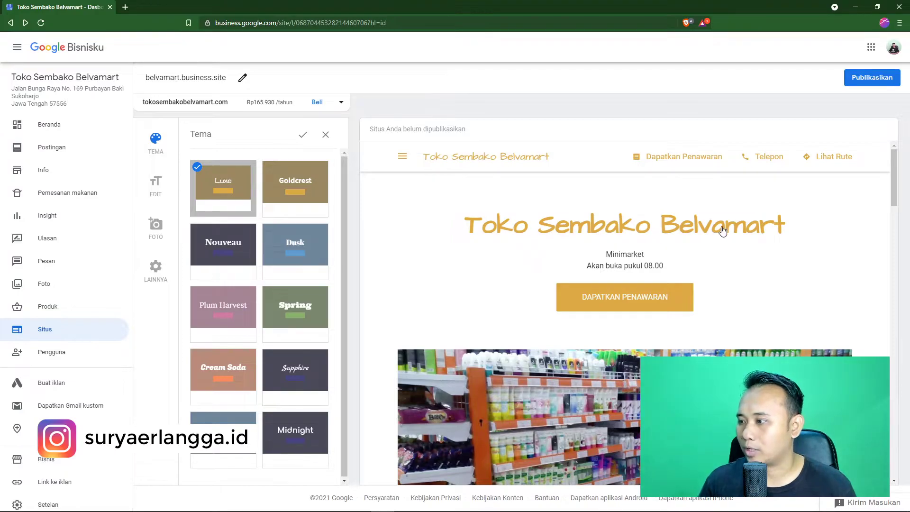
{"action": "scroll", "coordinate": [526, 251], "scroll_direction": "down", "scroll_amount": 5}
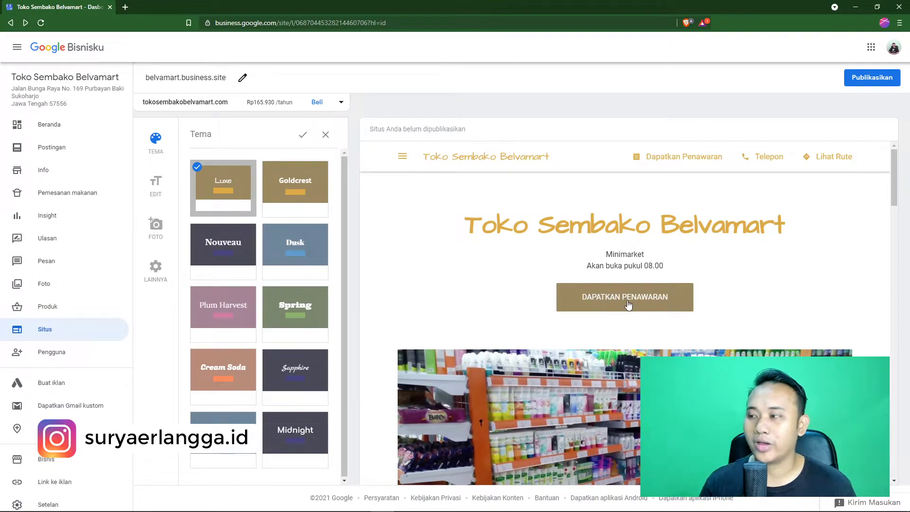
{"action": "scroll", "coordinate": [629, 304], "scroll_direction": "down", "scroll_amount": 5}
{"action": "scroll", "coordinate": [628, 305], "scroll_direction": "up", "scroll_amount": 5}
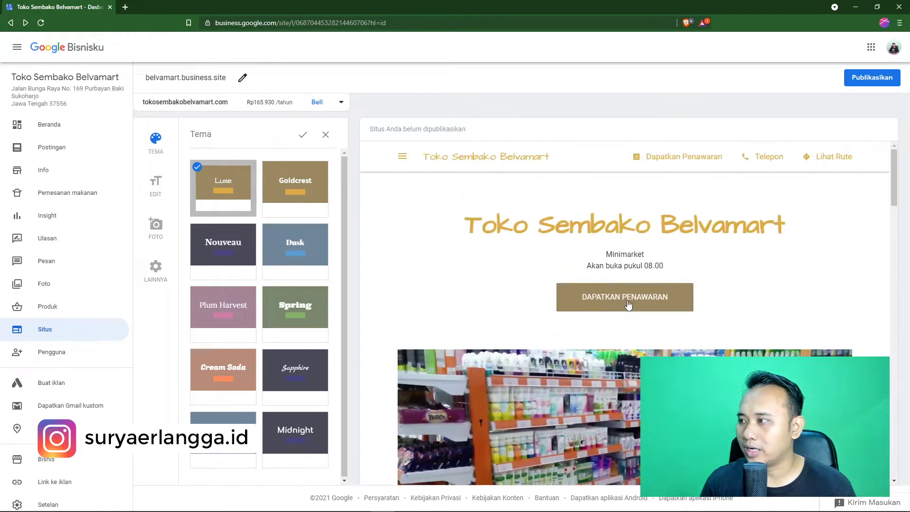
{"action": "scroll", "coordinate": [579, 255], "scroll_direction": "down", "scroll_amount": 10}
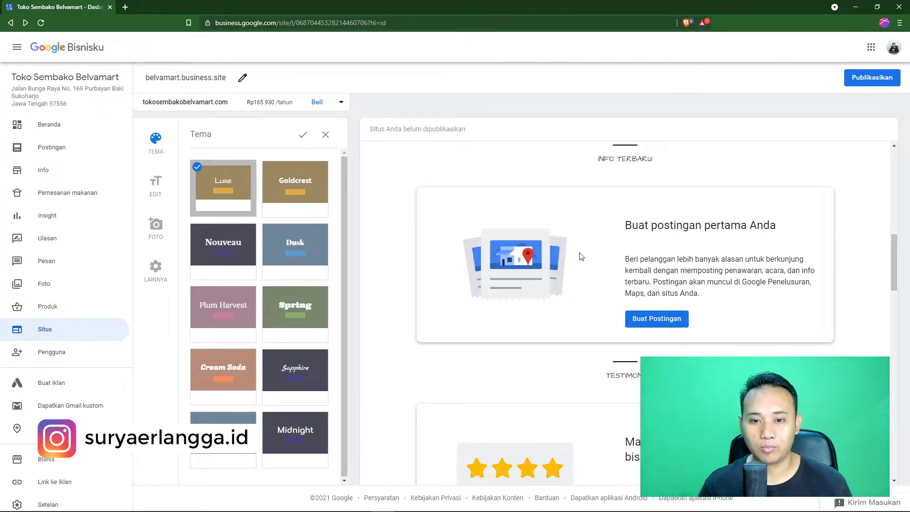
{"action": "scroll", "coordinate": [582, 257], "scroll_direction": "down", "scroll_amount": 7}
{"action": "scroll", "coordinate": [582, 256], "scroll_direction": "up", "scroll_amount": 4}
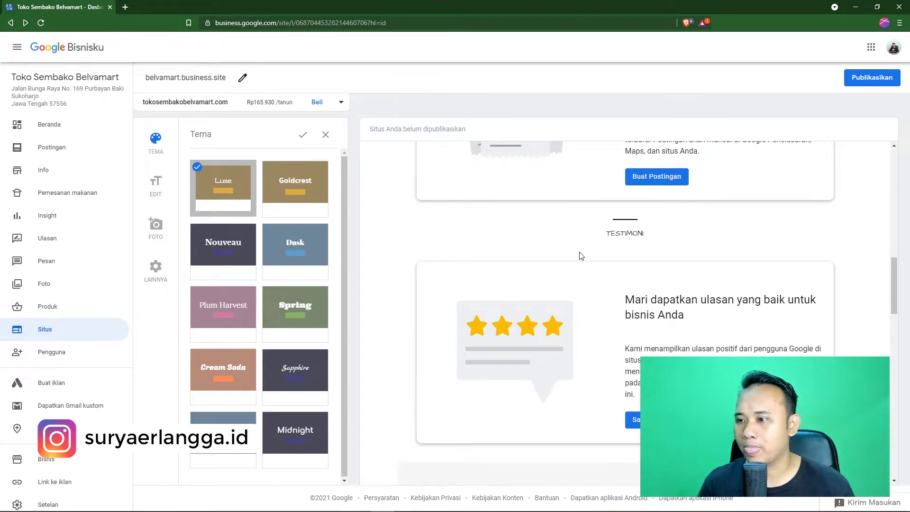
{"action": "scroll", "coordinate": [576, 266], "scroll_direction": "down", "scroll_amount": 8}
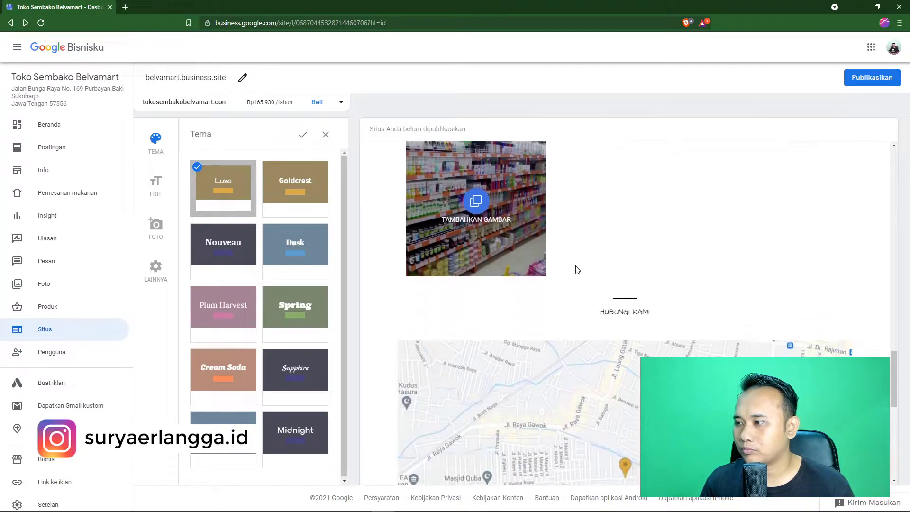
{"action": "scroll", "coordinate": [533, 273], "scroll_direction": "down", "scroll_amount": 3}
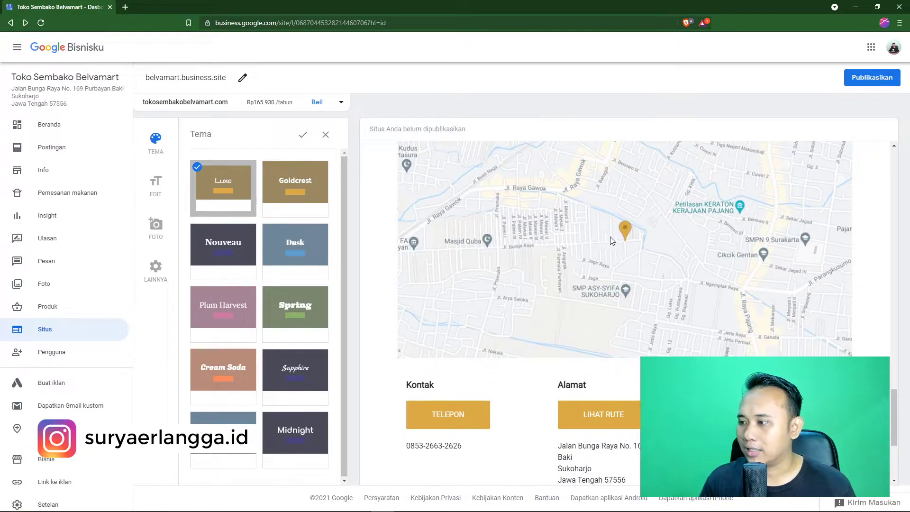
{"action": "scroll", "coordinate": [607, 242], "scroll_direction": "down", "scroll_amount": 4}
{"action": "scroll", "coordinate": [468, 261], "scroll_direction": "up", "scroll_amount": 2}
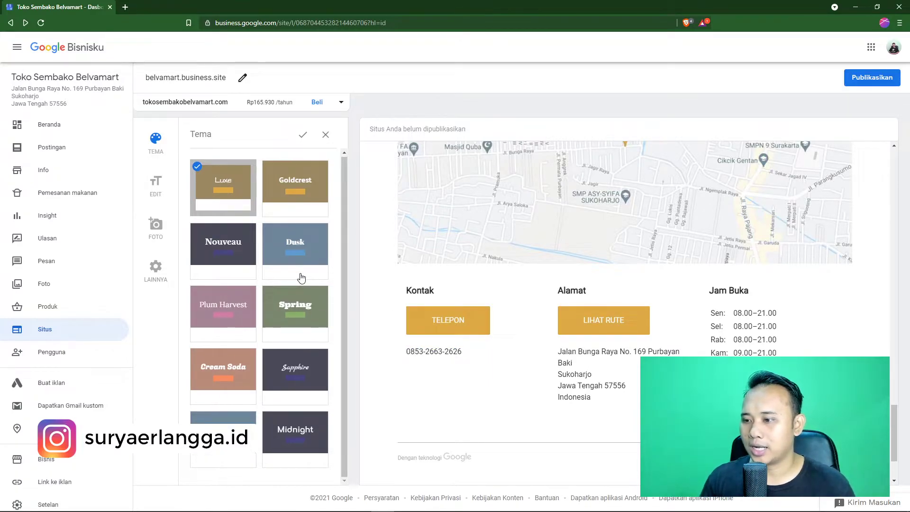
Step: Try the Nouveau theme and check it in the site preview
{"action": "left_click", "coordinate": [227, 250]}
{"action": "scroll", "coordinate": [402, 300], "scroll_direction": "up", "scroll_amount": 10}
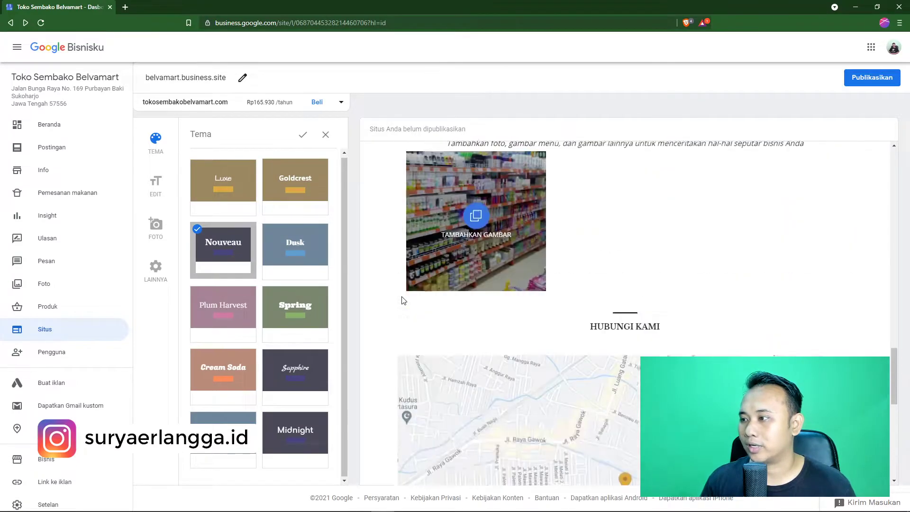
{"action": "scroll", "coordinate": [402, 300], "scroll_direction": "up", "scroll_amount": 4}
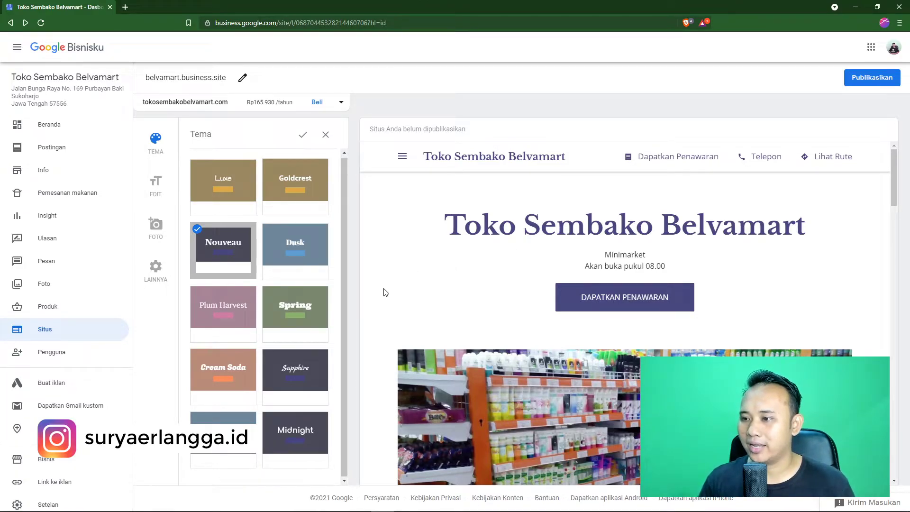
Step: Choose the Plum Harvest theme, review the whole page in the preview and apply it to the site
{"action": "left_click", "coordinate": [227, 317]}
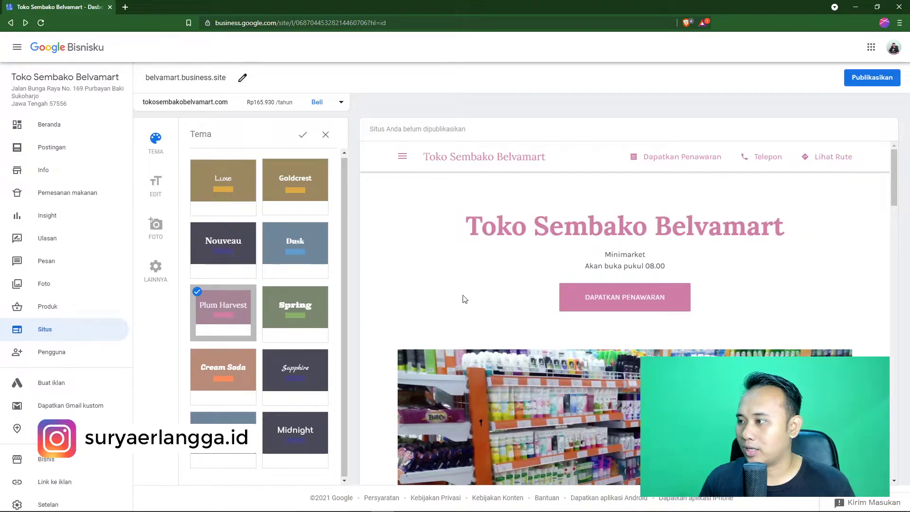
{"action": "scroll", "coordinate": [522, 270], "scroll_direction": "down", "scroll_amount": 10}
{"action": "scroll", "coordinate": [521, 273], "scroll_direction": "down", "scroll_amount": 15}
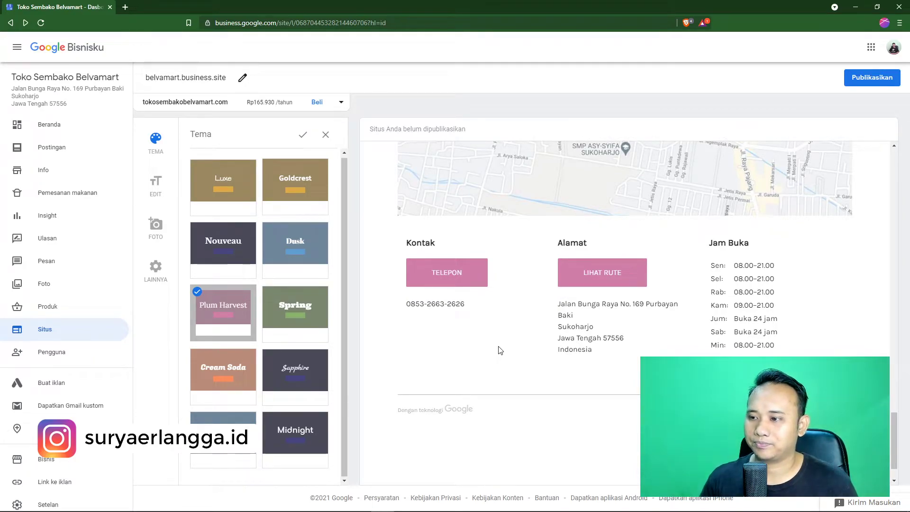
{"action": "scroll", "coordinate": [590, 366], "scroll_direction": "up", "scroll_amount": 5}
{"action": "scroll", "coordinate": [589, 367], "scroll_direction": "up", "scroll_amount": 10}
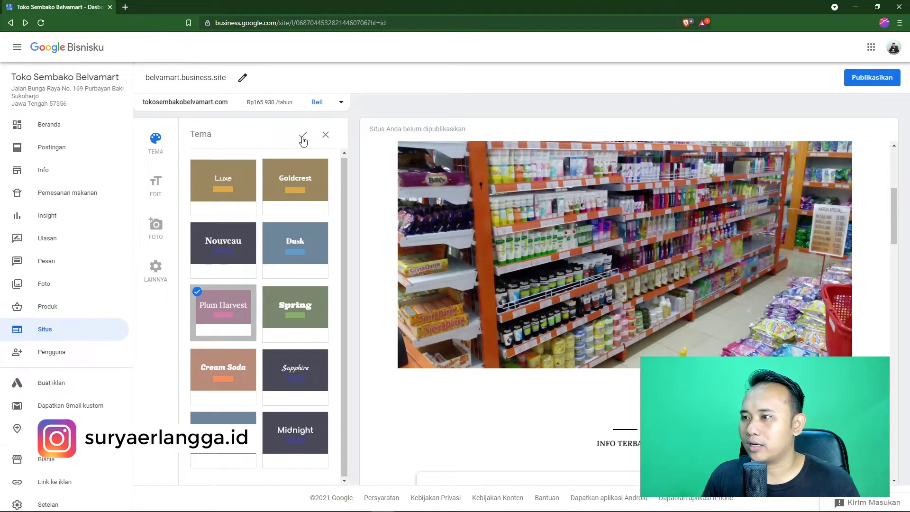
{"action": "left_click", "coordinate": [302, 136]}
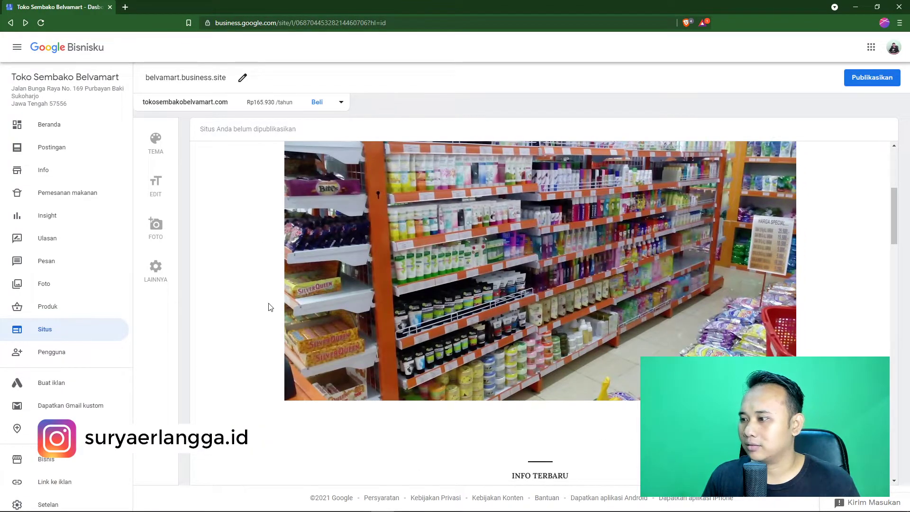
{"action": "scroll", "coordinate": [266, 306], "scroll_direction": "up", "scroll_amount": 5}
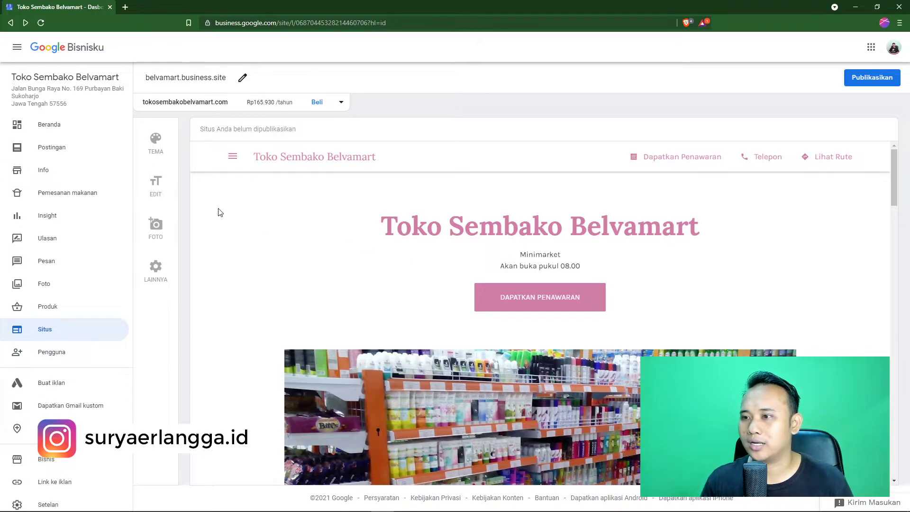
Step: Open the site's text editing settings and set the main button to Hubungi Kami
{"action": "left_click", "coordinate": [159, 191]}
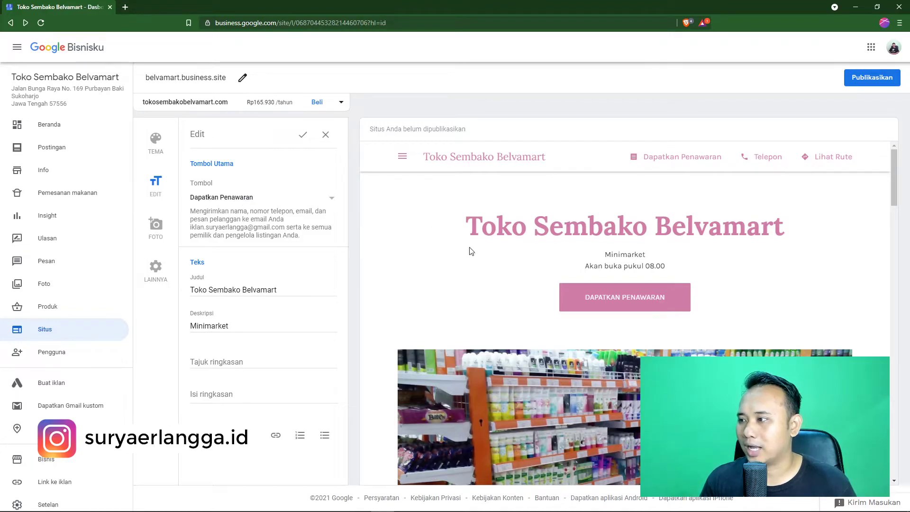
{"action": "left_click", "coordinate": [330, 201]}
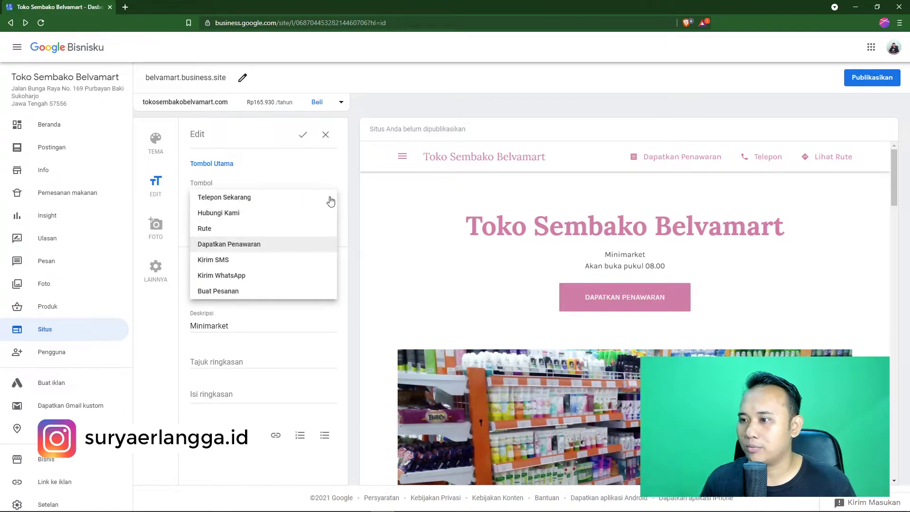
{"action": "left_click", "coordinate": [244, 213]}
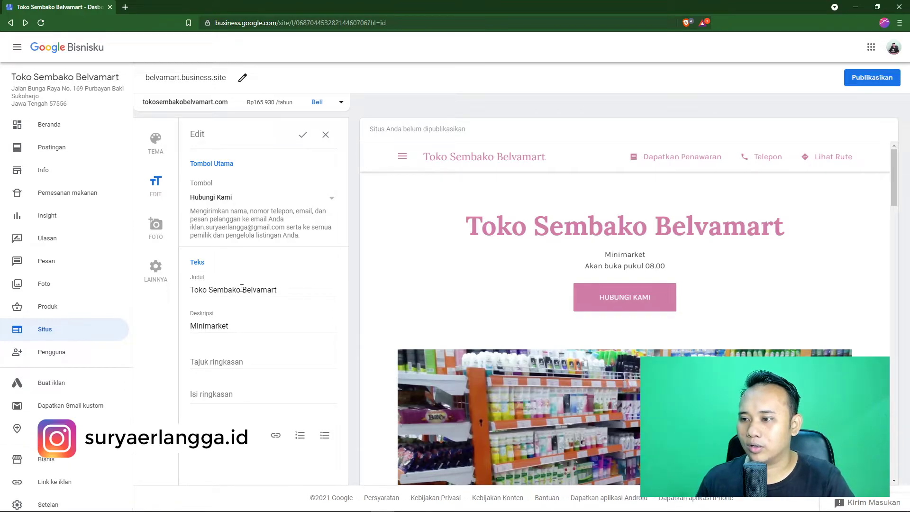
Step: Shorten the site title to Belvamart by removing the words Toko Sembako
{"action": "left_click_drag", "start_coordinate": [241, 289], "coordinate": [186, 290]}
{"action": "key", "text": "BackSpace"}
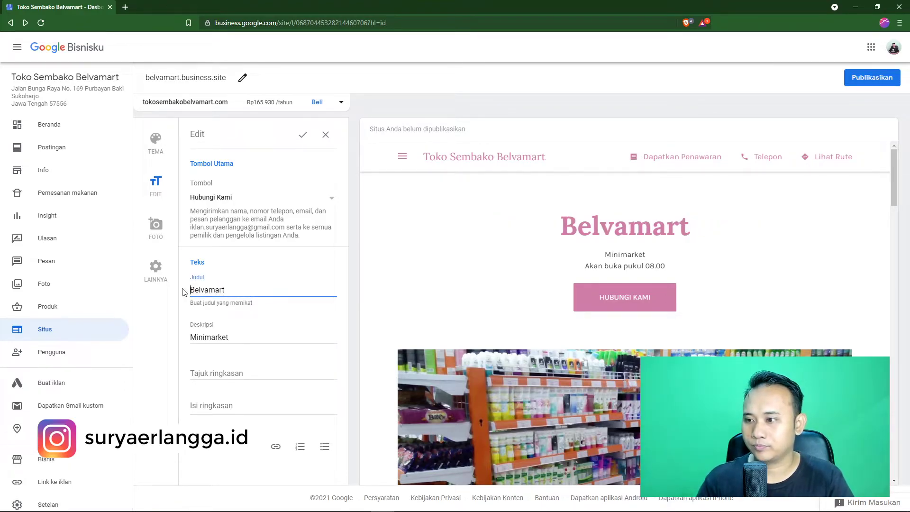
{"action": "left_click", "coordinate": [266, 264]}
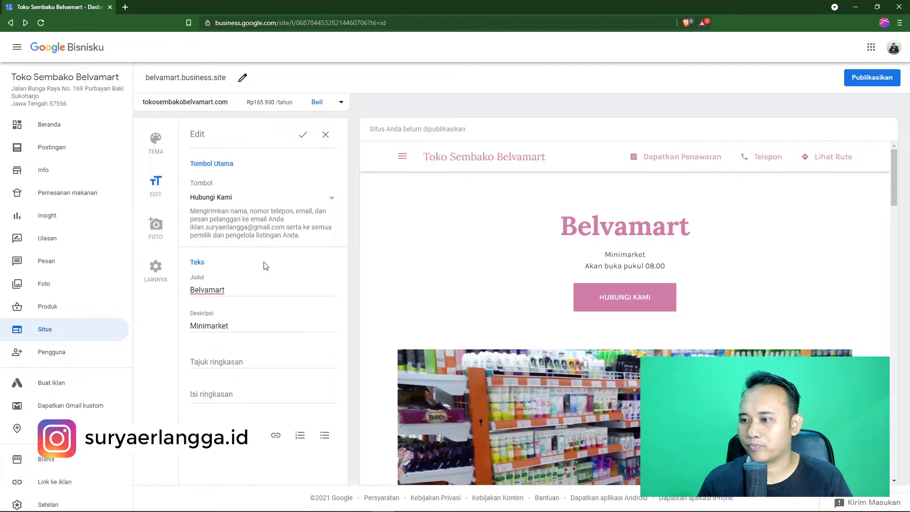
Step: Enter "Dapatkan Kebutuhan Sehari-hari Disini" as the summary heading and check it in the site preview
{"action": "left_click", "coordinate": [240, 362]}
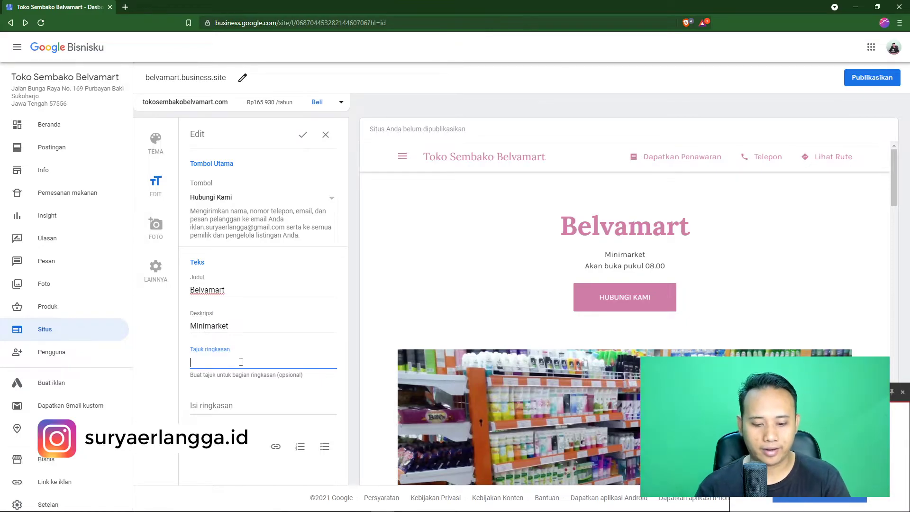
{"action": "type", "text": "Dapatkan Kebutuhan Sehari-hari hanya di"}
{"action": "key", "text": "BackSpace"}
{"action": "key", "text": "BackSpace"}
{"action": "key", "text": "BackSpace"}
{"action": "key", "text": "BackSpace"}
{"action": "key", "text": "BackSpace"}
{"action": "key", "text": "BackSpace"}
{"action": "key", "text": "BackSpace"}
{"action": "key", "text": "BackSpace"}
{"action": "key", "text": "BackSpace"}
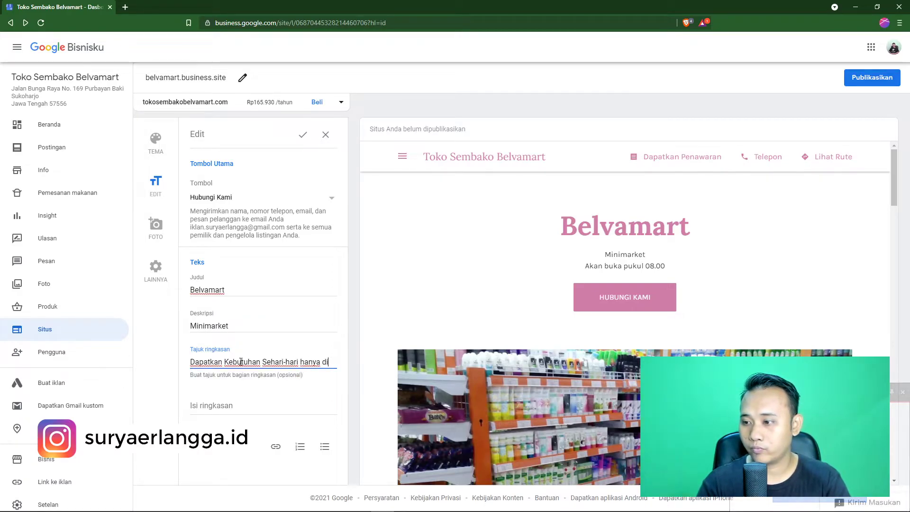
{"action": "type", "text": "Disini"}
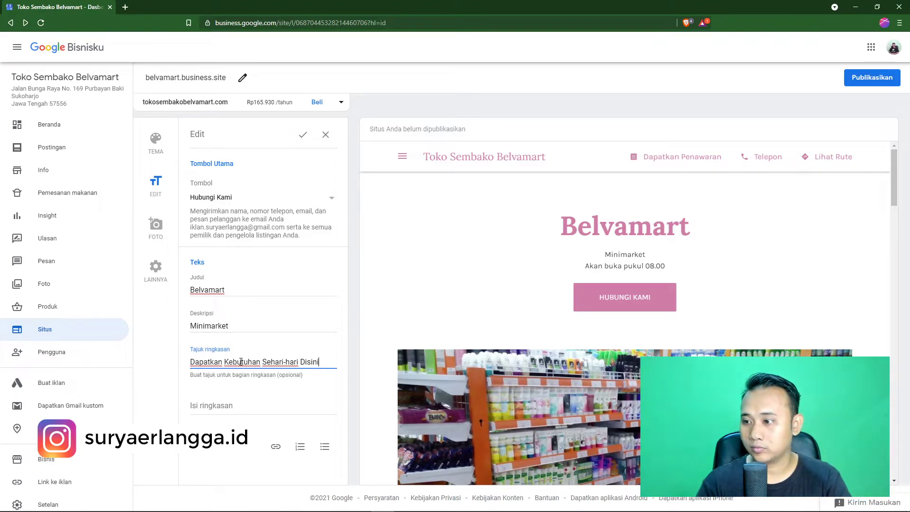
{"action": "scroll", "coordinate": [462, 334], "scroll_direction": "down", "scroll_amount": 5}
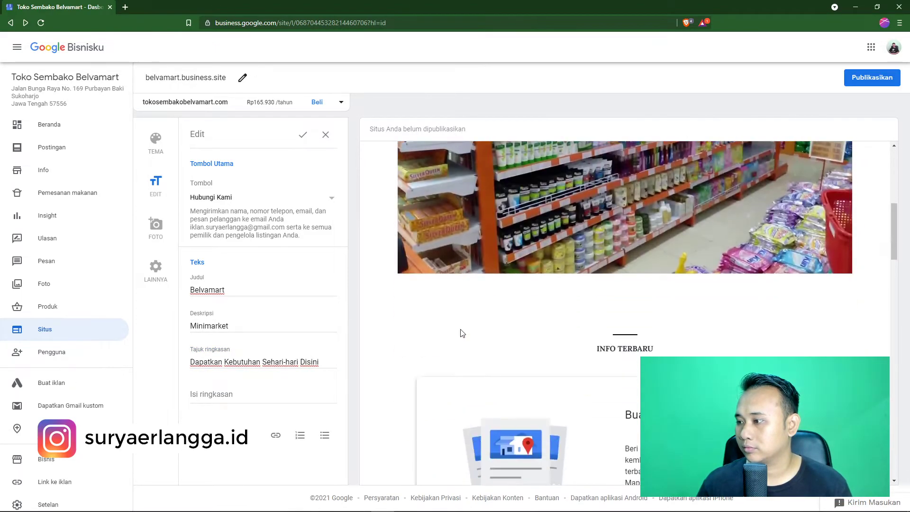
{"action": "scroll", "coordinate": [462, 333], "scroll_direction": "down", "scroll_amount": 5}
{"action": "scroll", "coordinate": [460, 329], "scroll_direction": "up", "scroll_amount": 3}
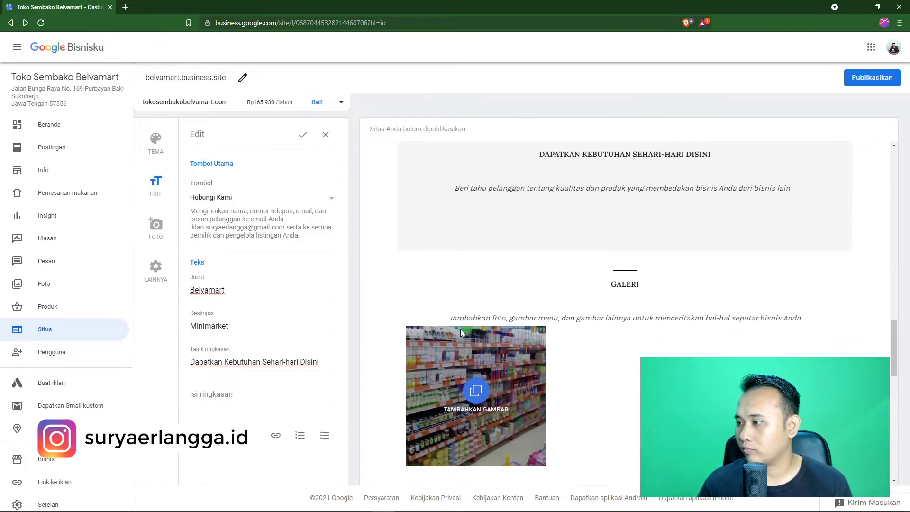
{"action": "scroll", "coordinate": [473, 314], "scroll_direction": "up", "scroll_amount": 2}
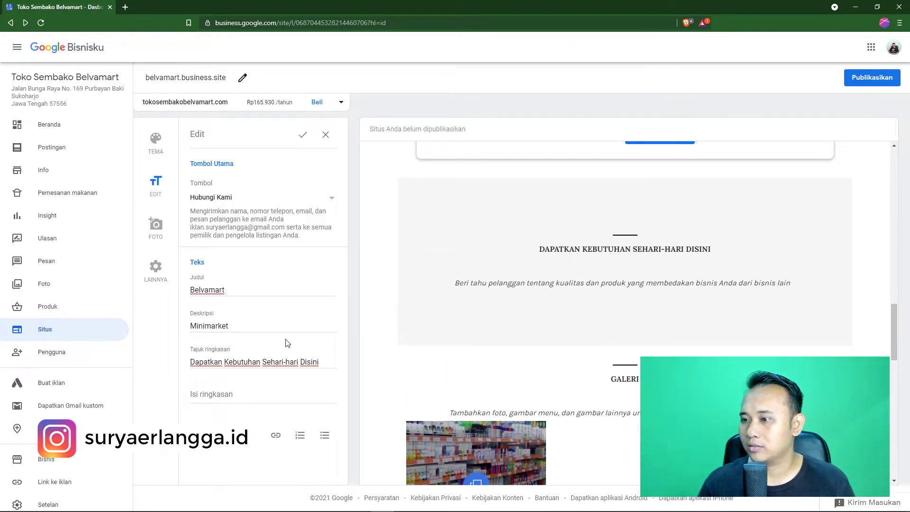
Step: Write "Belvamart menyediakan berbagai kebutuhan sehari-hari seperti sembako, gas, pulsa dan lain-lain" as the summary body text
{"action": "left_click", "coordinate": [228, 395]}
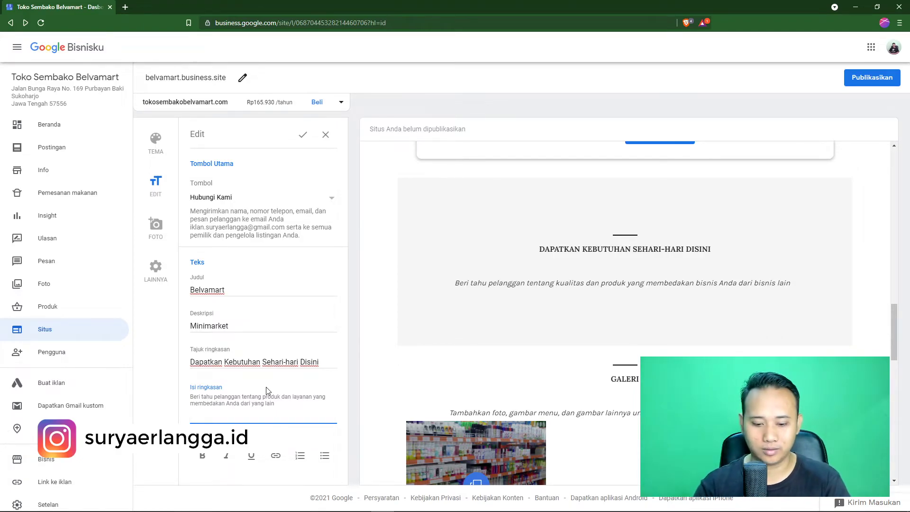
{"action": "type", "text": "Belvamart menyediakan berba"}
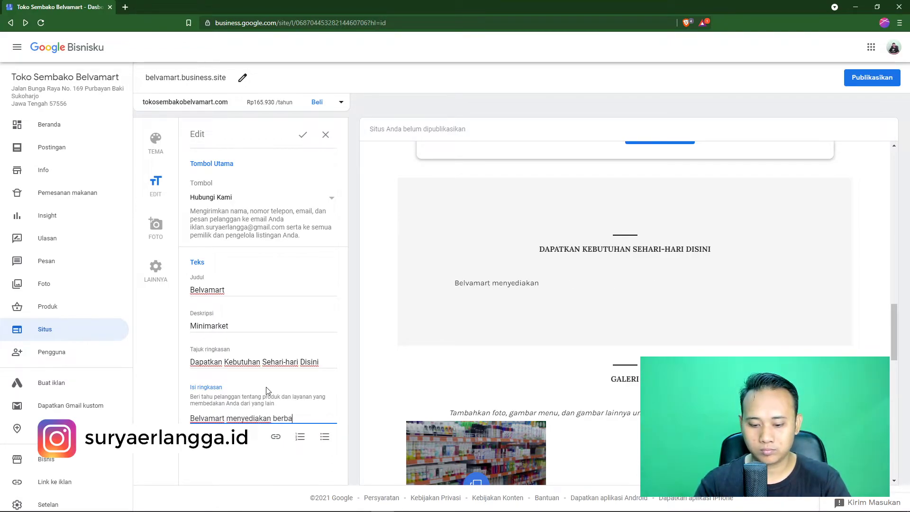
{"action": "type", "text": "gai kebutuhan sehari-hari seperti beras,"}
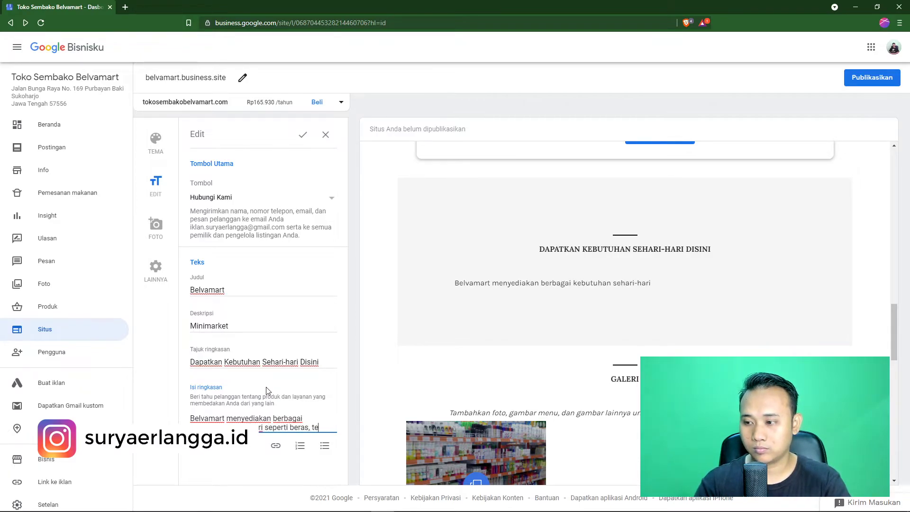
{"action": "key", "text": "BackSpace"}
{"action": "key", "text": "BackSpace"}
{"action": "key", "text": "BackSpace"}
{"action": "key", "text": "BackSpace"}
{"action": "key", "text": "BackSpace"}
{"action": "key", "text": "BackSpace"}
{"action": "type", "text": "semba"}
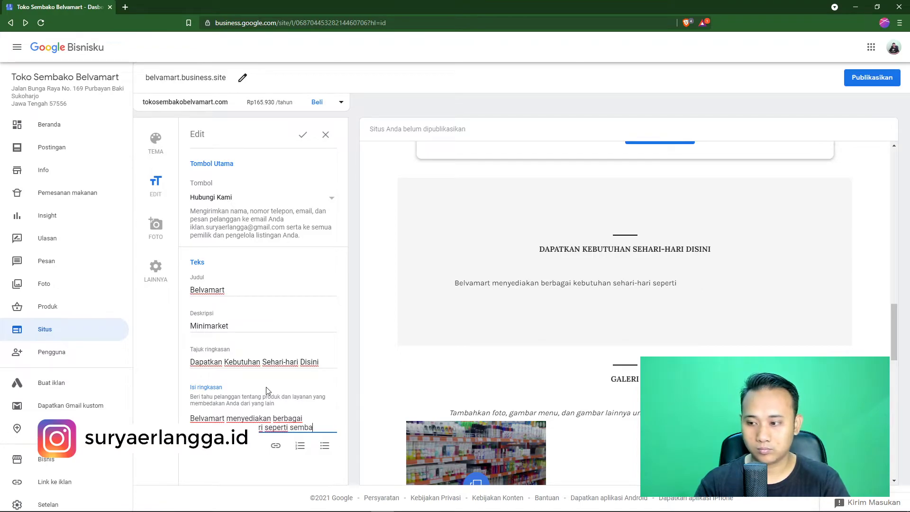
{"action": "type", "text": "ko, g"}
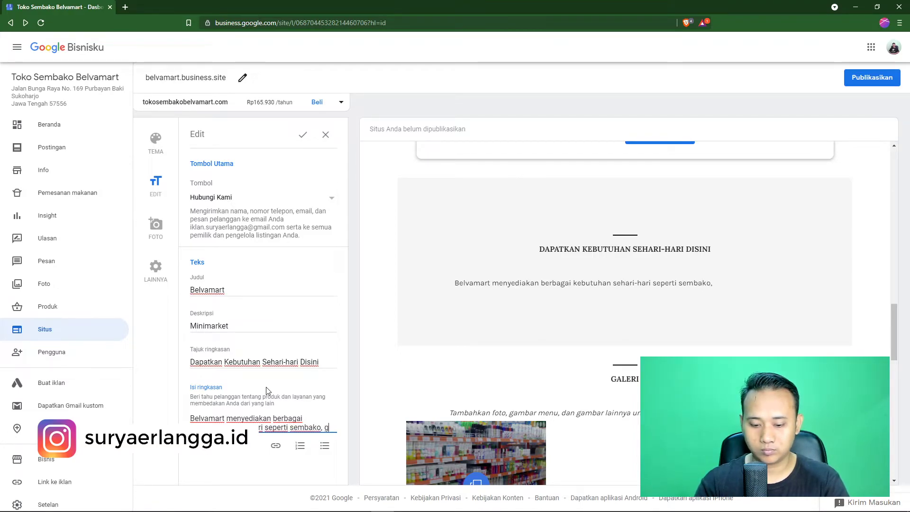
{"action": "type", "text": "as,"}
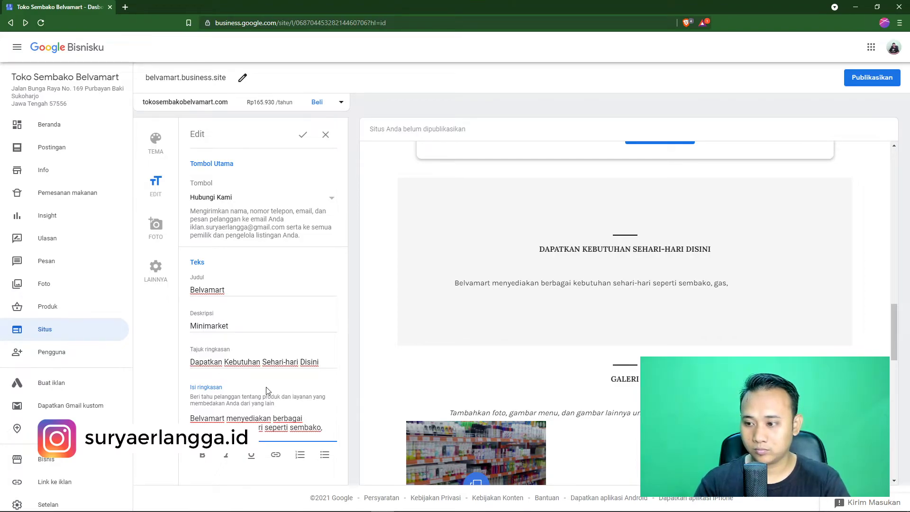
{"action": "type", "text": " pulsa dan lain-lain"}
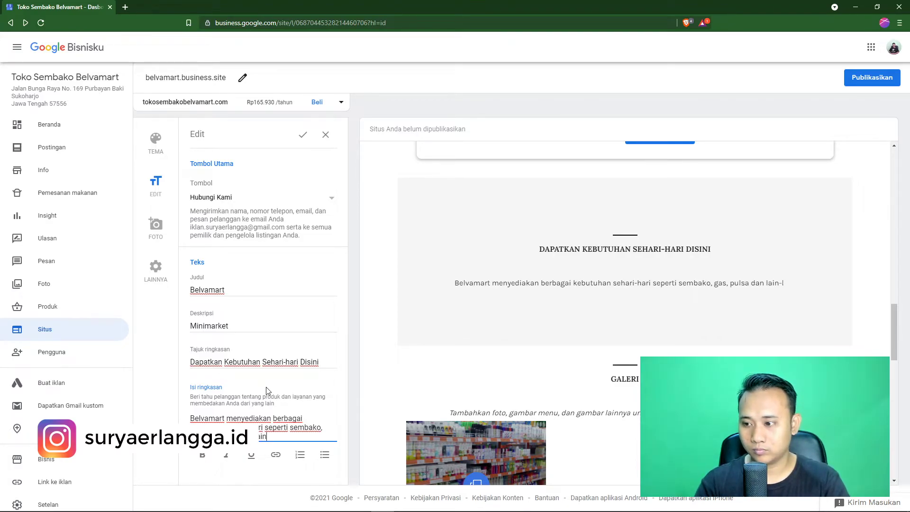
Step: End the first sentence of the summary body with a period and add "Menerima pesan antar maksimal radius 10km."
{"action": "type", "text": ". Meneirma"}
{"action": "key", "text": "BackSpace"}
{"action": "key", "text": "BackSpace"}
{"action": "key", "text": "BackSpace"}
{"action": "key", "text": "BackSpace"}
{"action": "key", "text": "BackSpace"}
{"action": "type", "text": "erima pesan"}
{"action": "key", "text": "Return"}
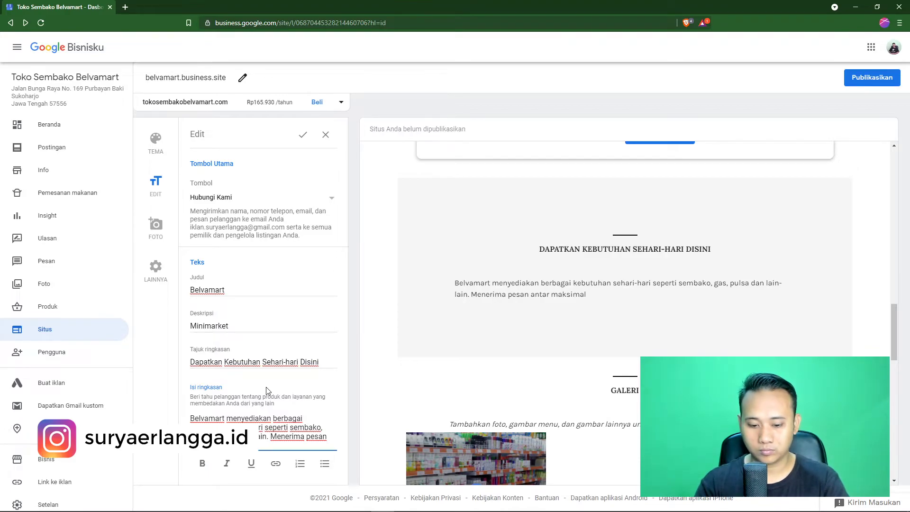
{"action": "type", "text": "km."}
{"action": "left_click", "coordinate": [271, 436]}
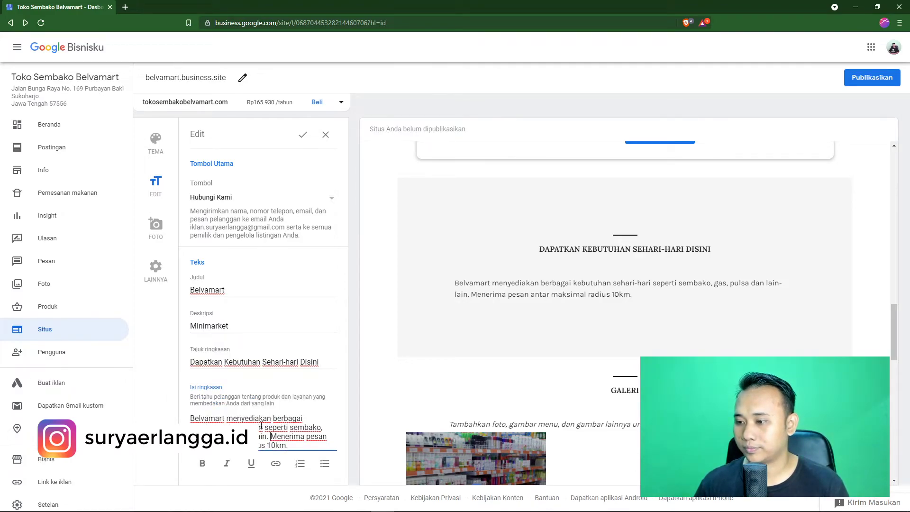